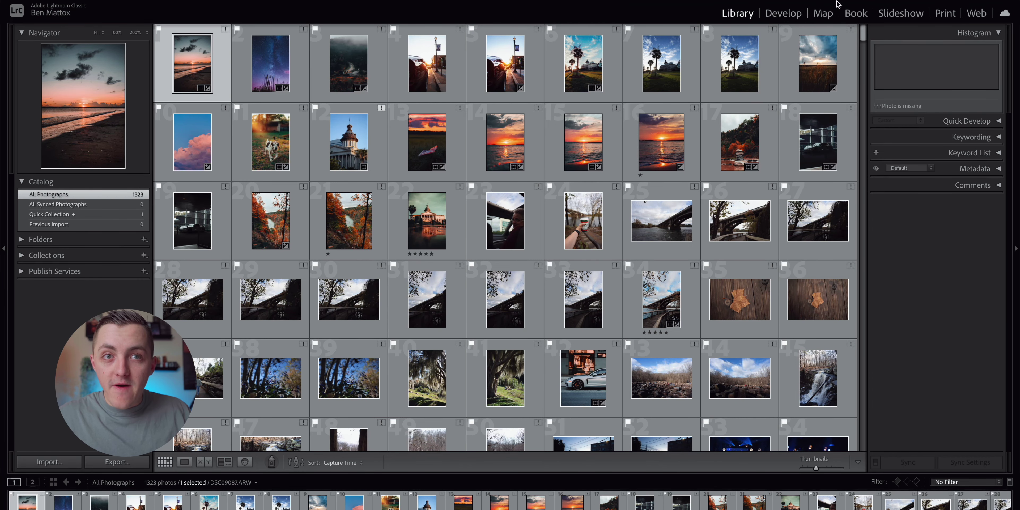
Switch to Develop, then show the first beach sunset photo in Loupe view in the Library.
left_click(783, 13)
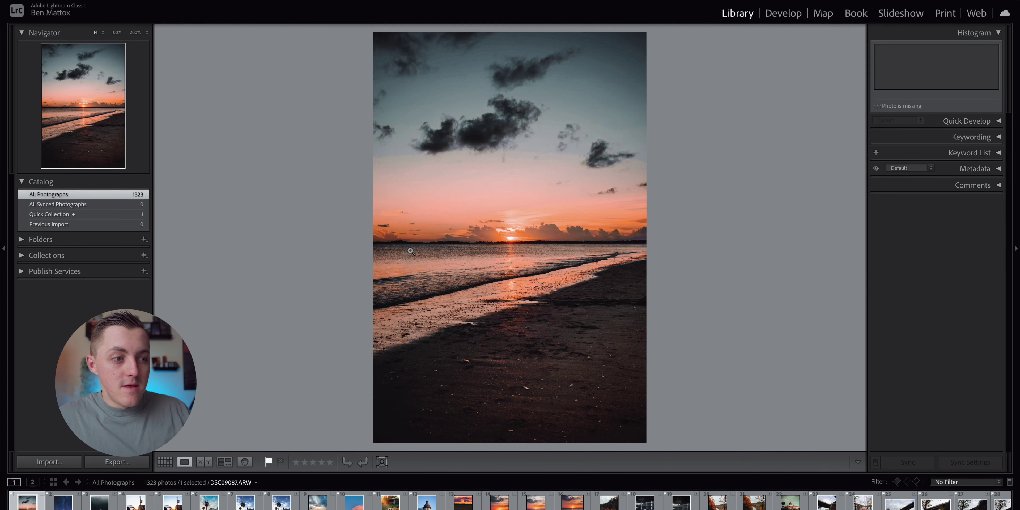
key("e")
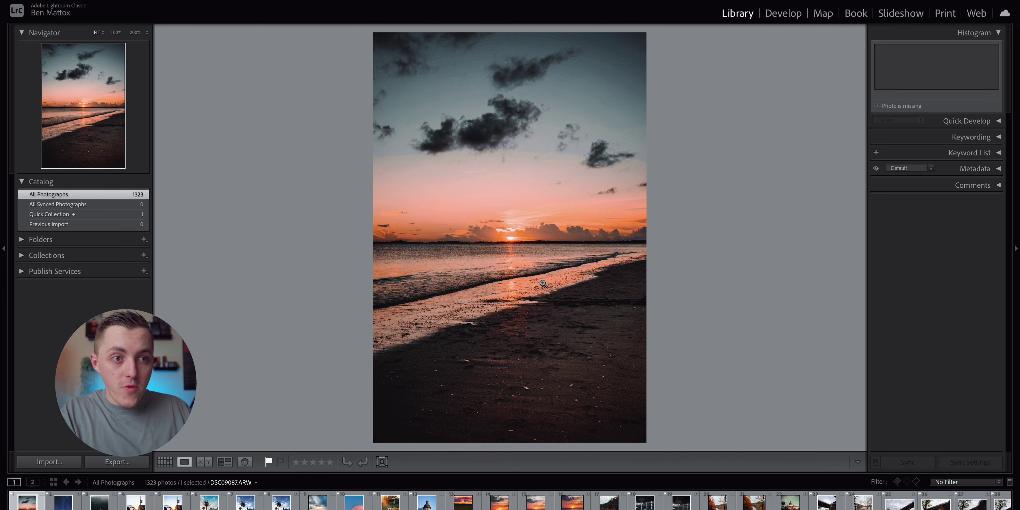
Cull nine photos in Loupe, picking the starry sky and palm statehouse shots and rejecting the others.
key("x")
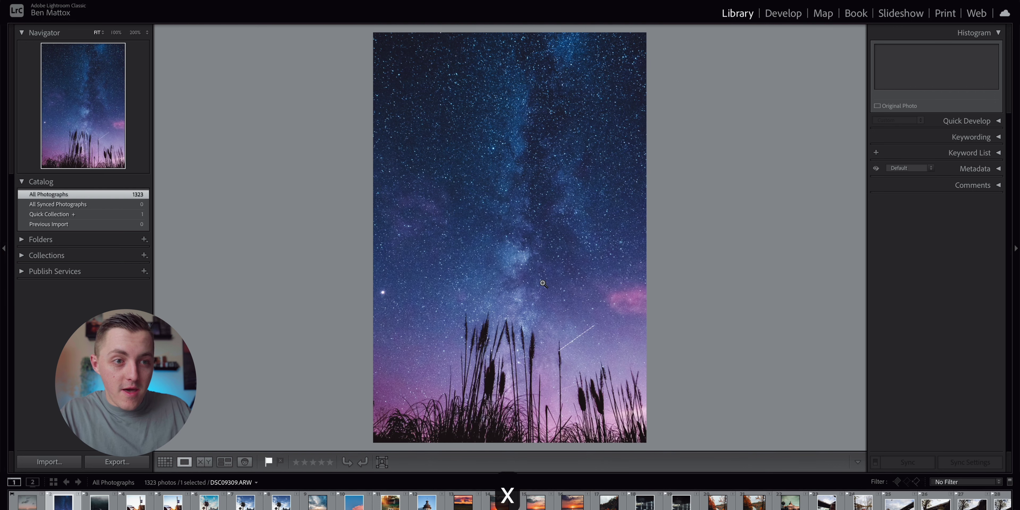
key("p")
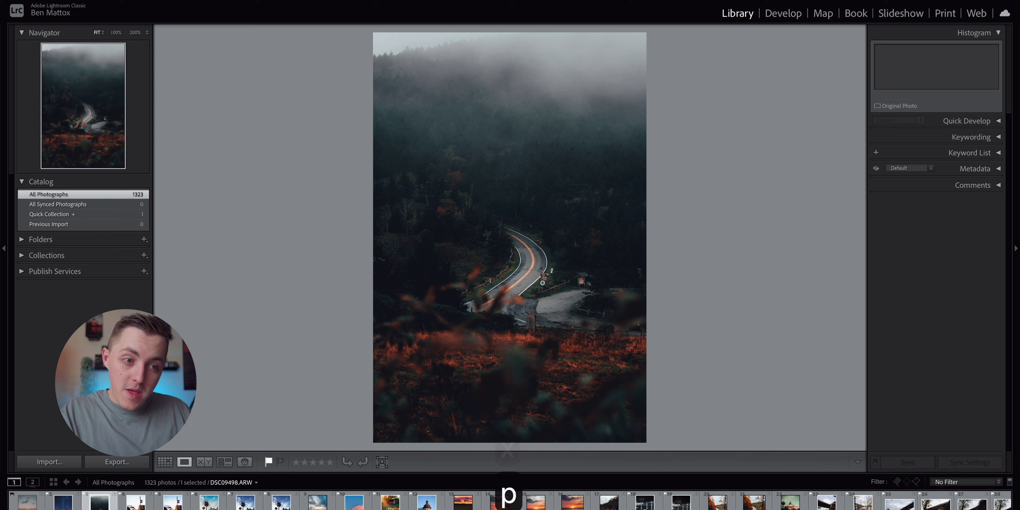
key("x")
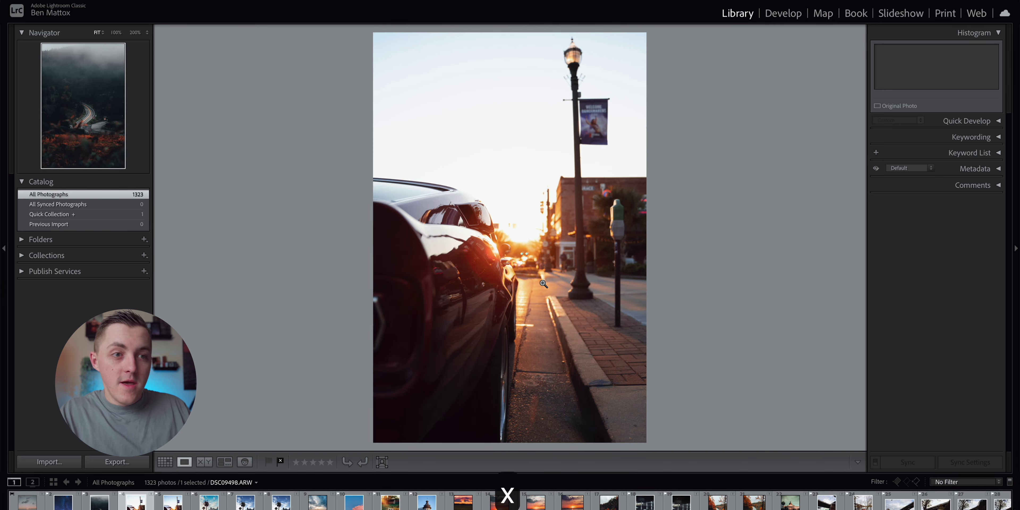
key("x")
key("x")
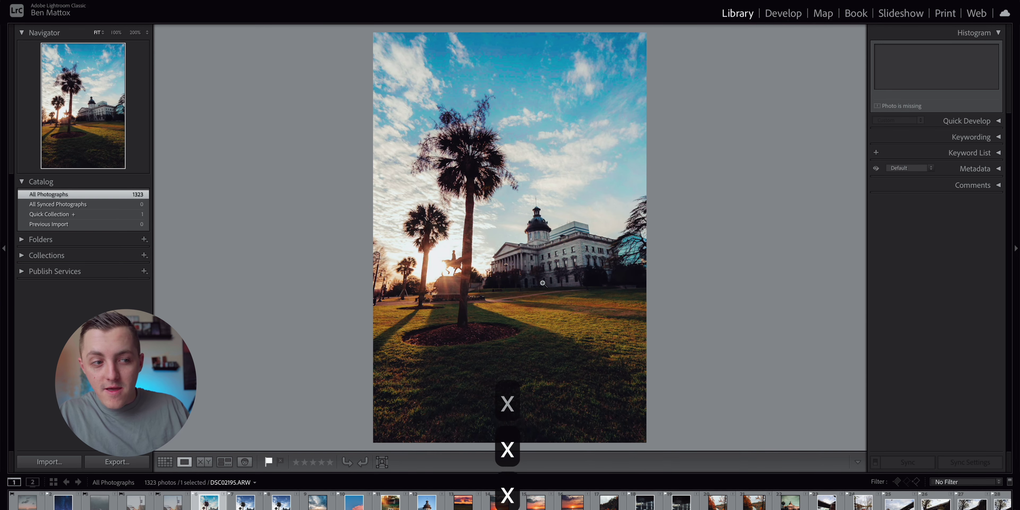
key("p")
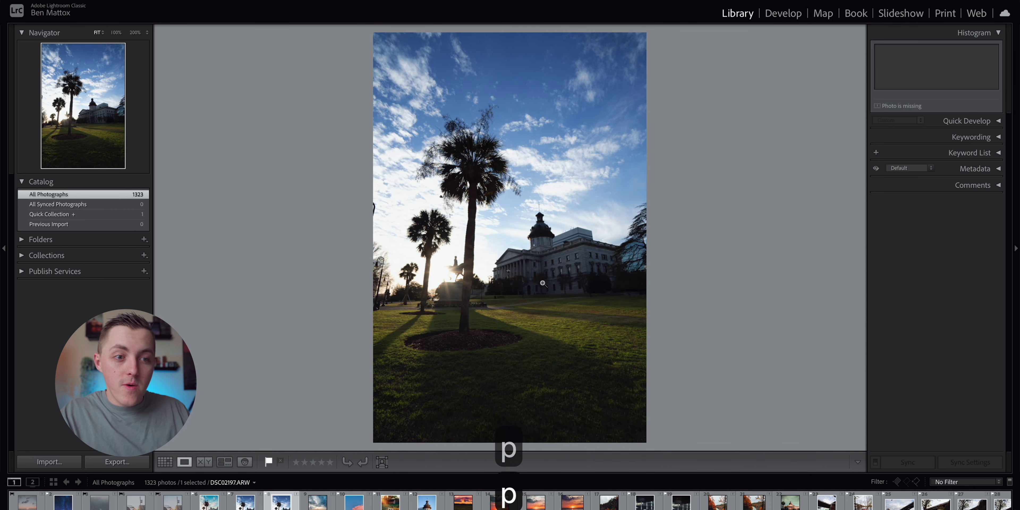
key("x")
key("x")
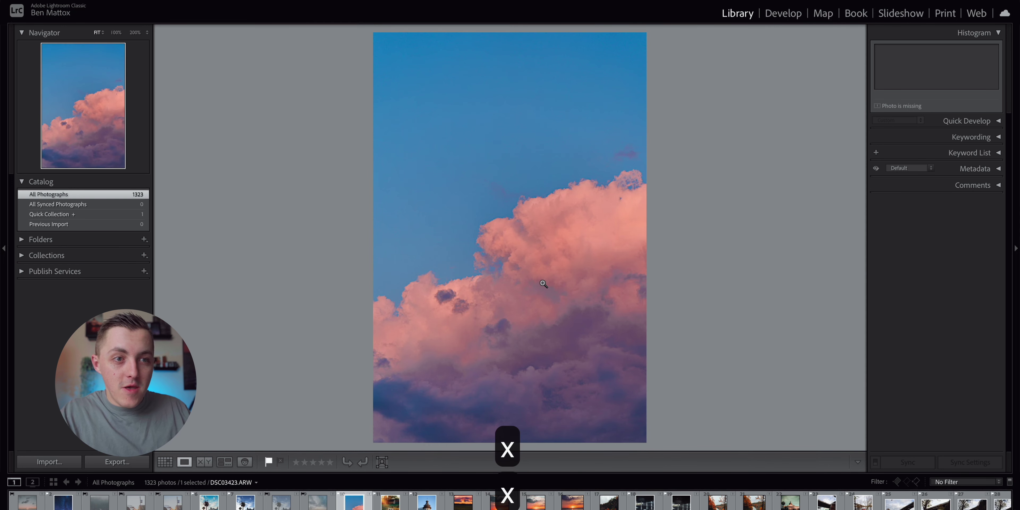
key("x")
key("p")
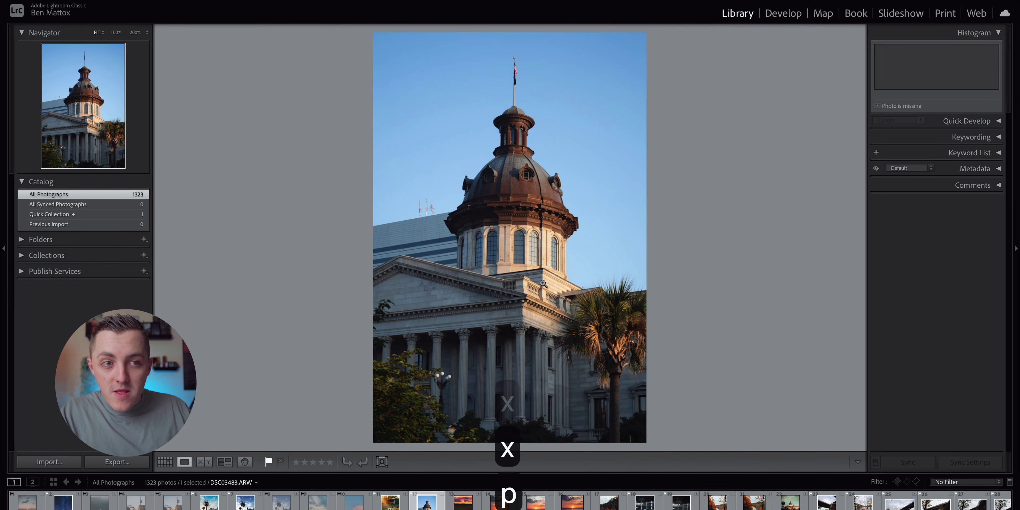
key("p")
key("p")
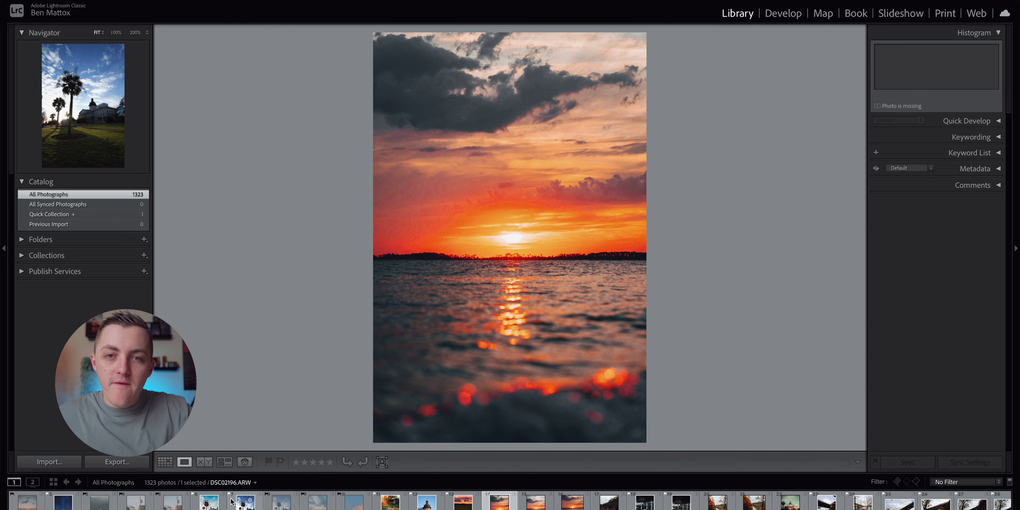
Back in Grid view, re-flag the first row: pick photos 3 and 10, reject photos 4 and 5.
key("g")
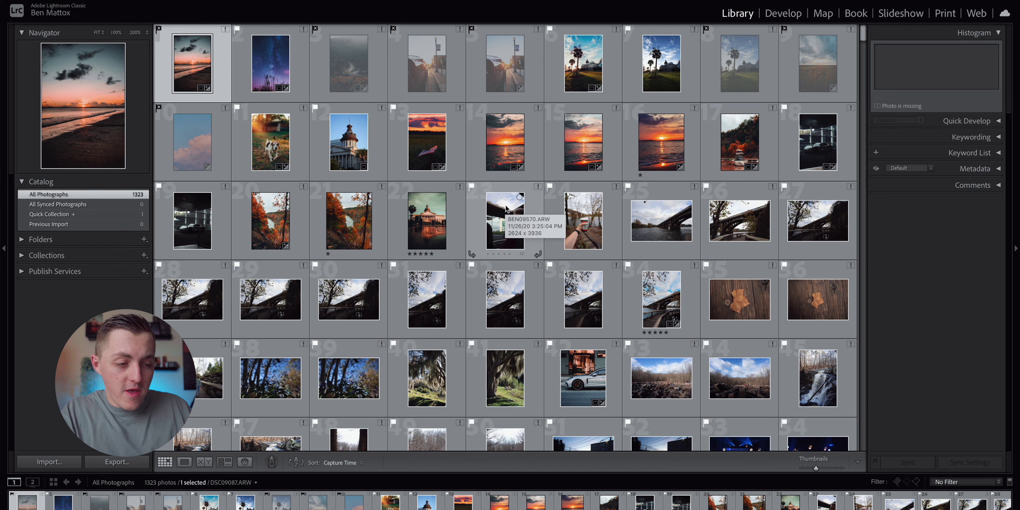
key("p")
key("p")
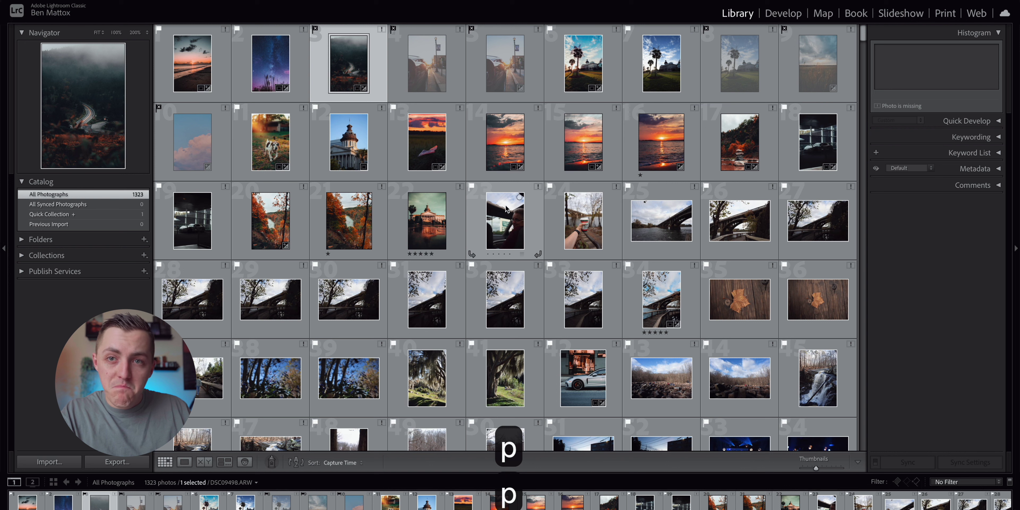
key("p")
key("x")
key("x")
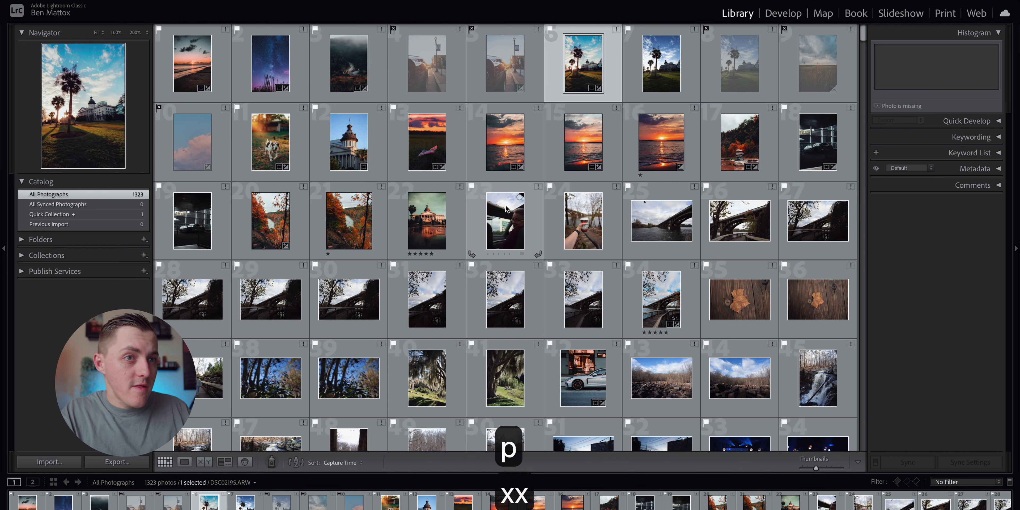
key("x")
key("x")
key("p")
key("p")
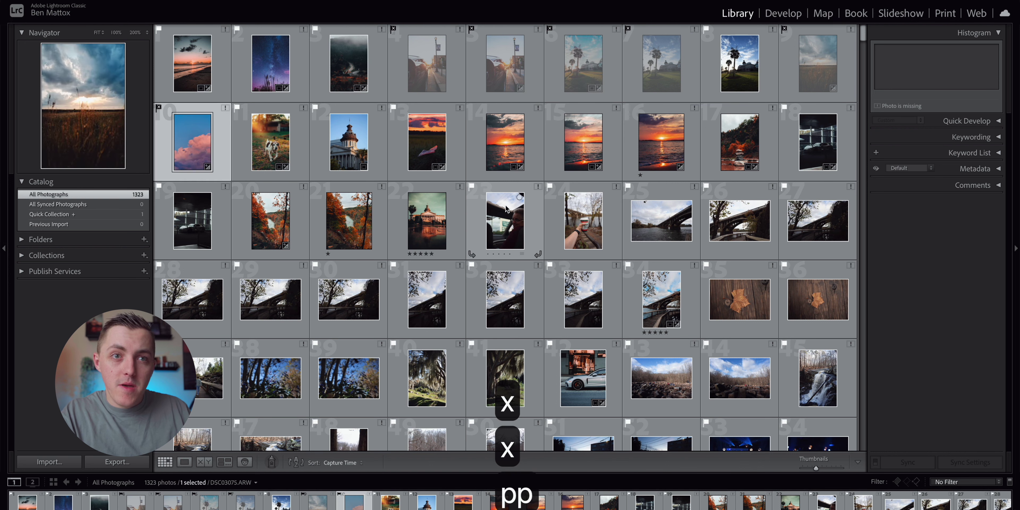
key("p")
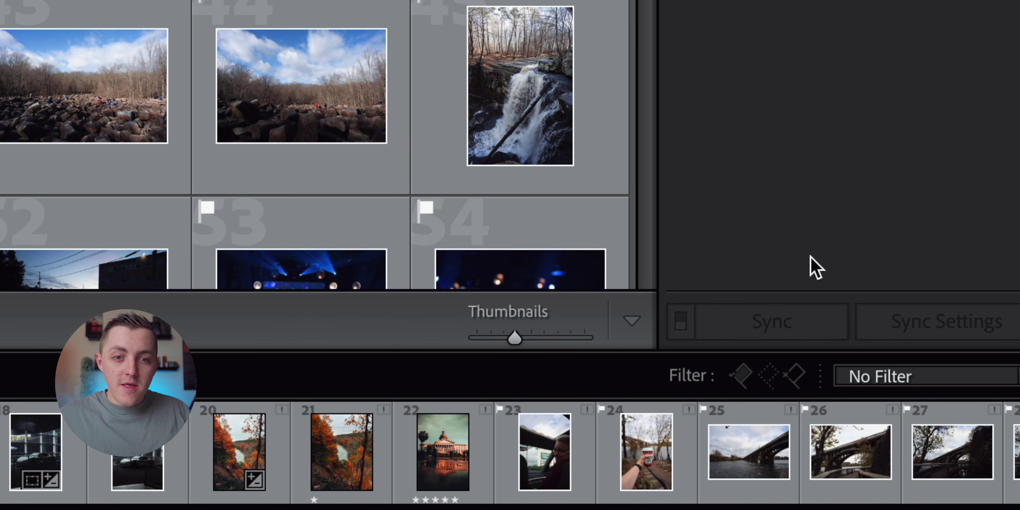
Apply the Flagged filter preset, then try including rejects and showing only rejected photos.
left_click(918, 386)
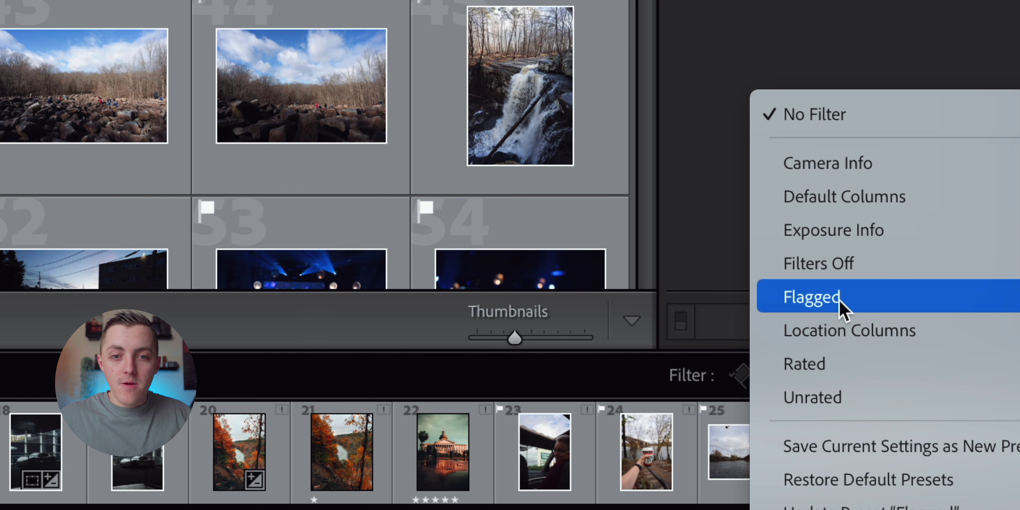
left_click(842, 307)
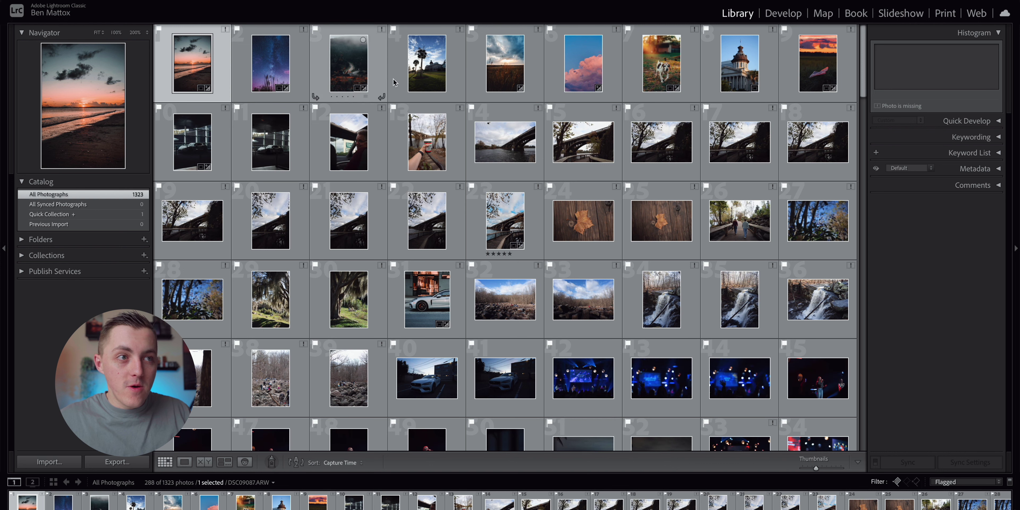
left_click(917, 482)
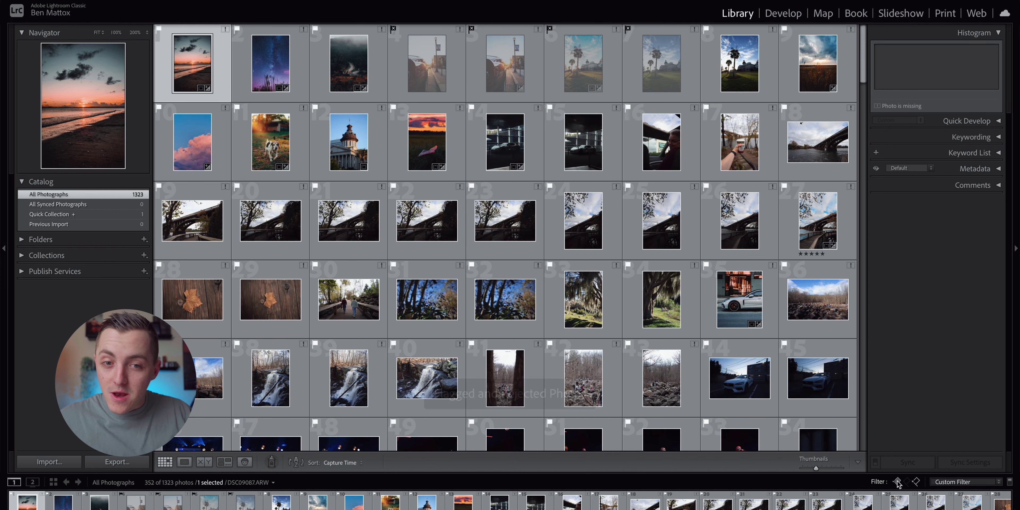
left_click(897, 482)
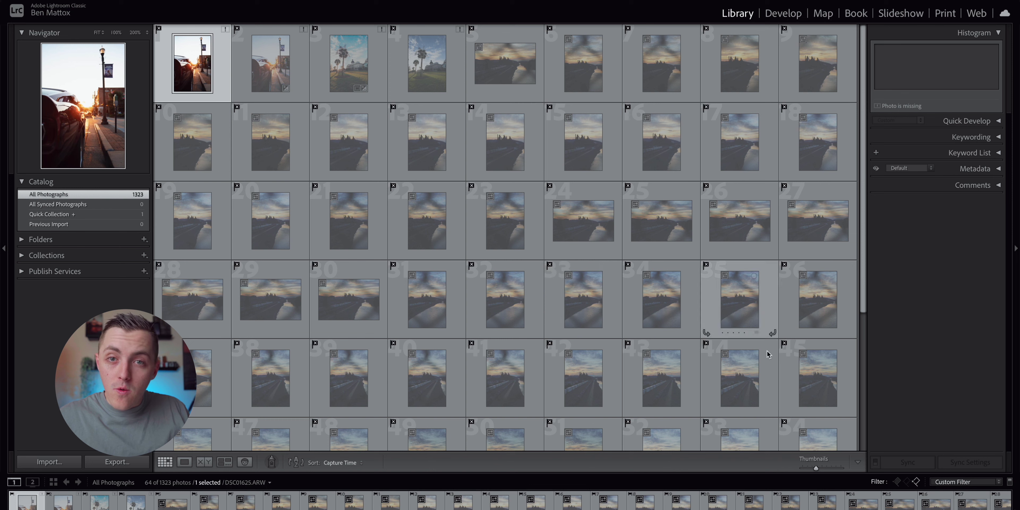
Set the flag filter back to picks only (288 photos) and open the cloudy field photo large.
left_click(904, 483)
left_click(896, 482)
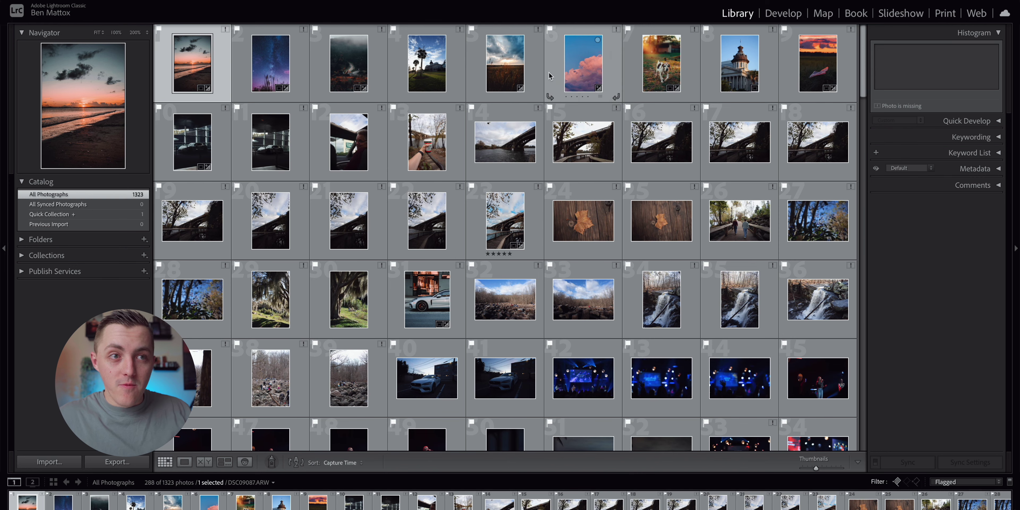
double_click(505, 64)
Open the cloudy grass field photo DSC03075.ARW in the Develop module.
left_click(781, 14)
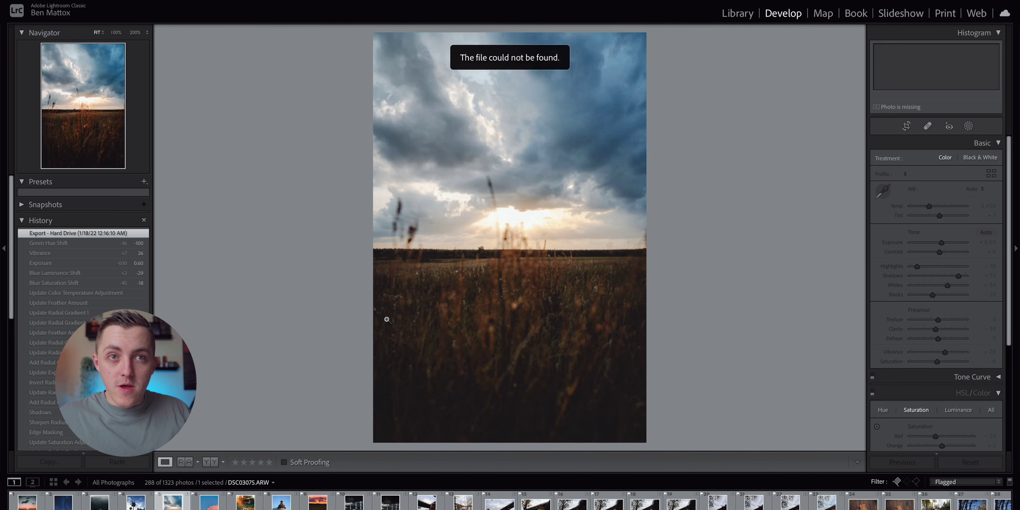